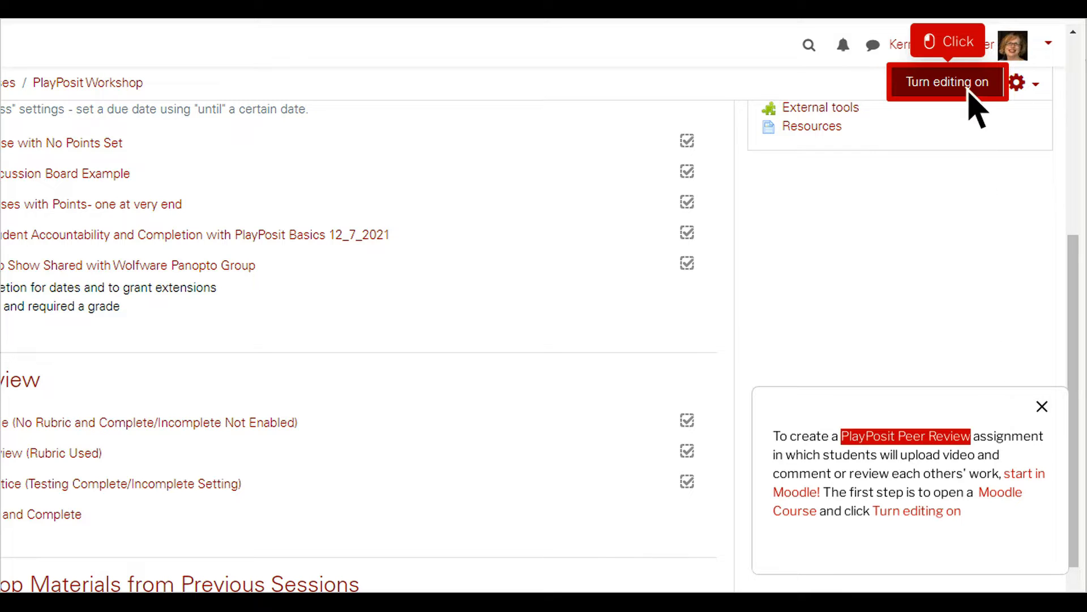
# Step: Enable course editing and add a PlayPosit activity to the PlayPosit Peer Review section
pyautogui.click(974, 85)
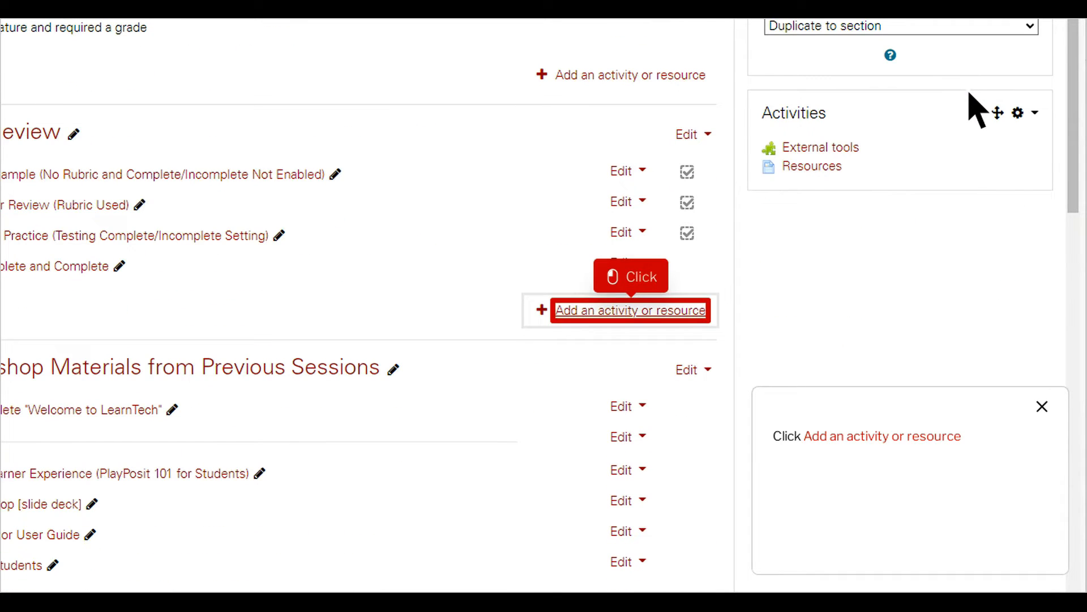
pyautogui.click(651, 320)
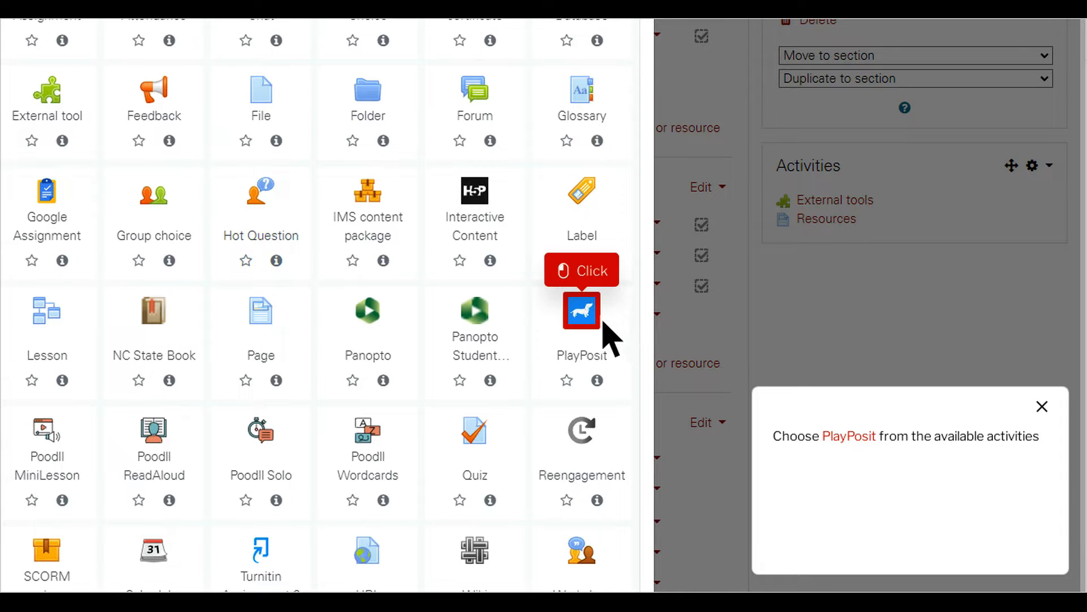
pyautogui.click(581, 310)
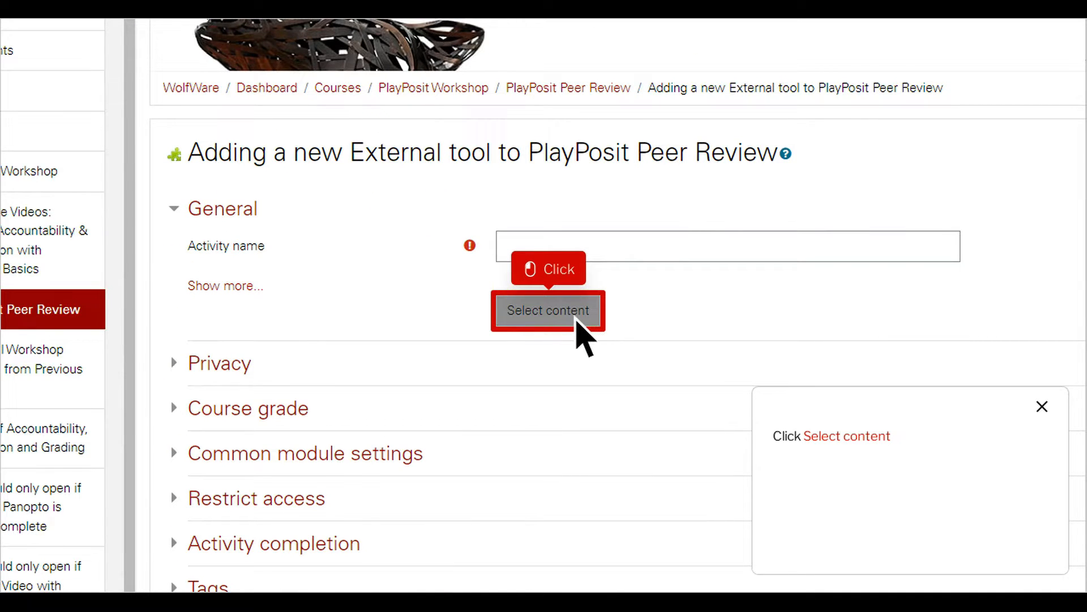
# Step: Start setting the activity's content link and add a new peer review assignment under My Bulbs
pyautogui.click(568, 317)
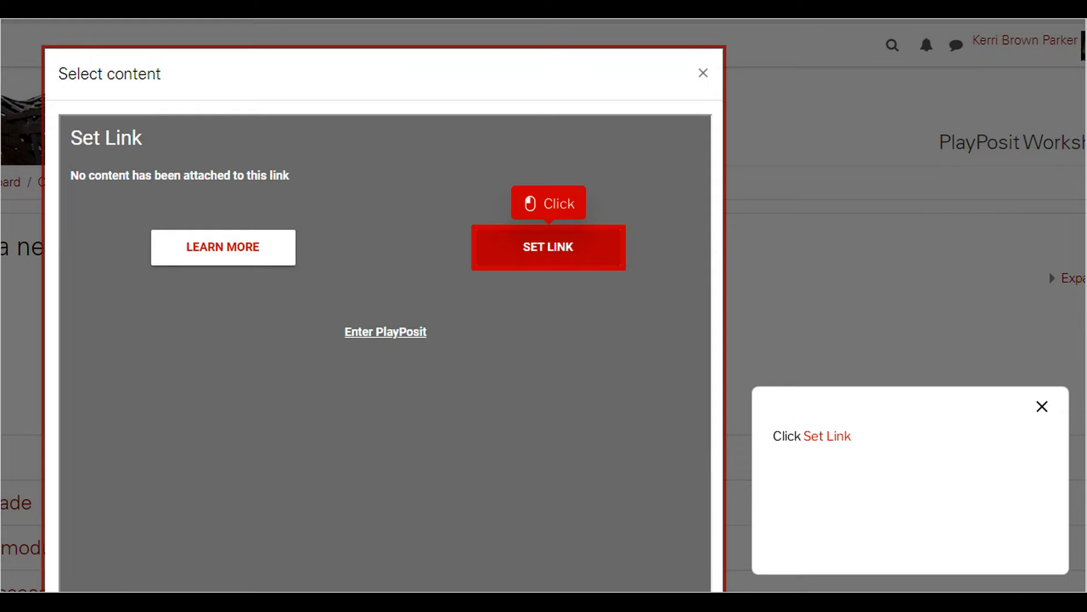
pyautogui.click(568, 255)
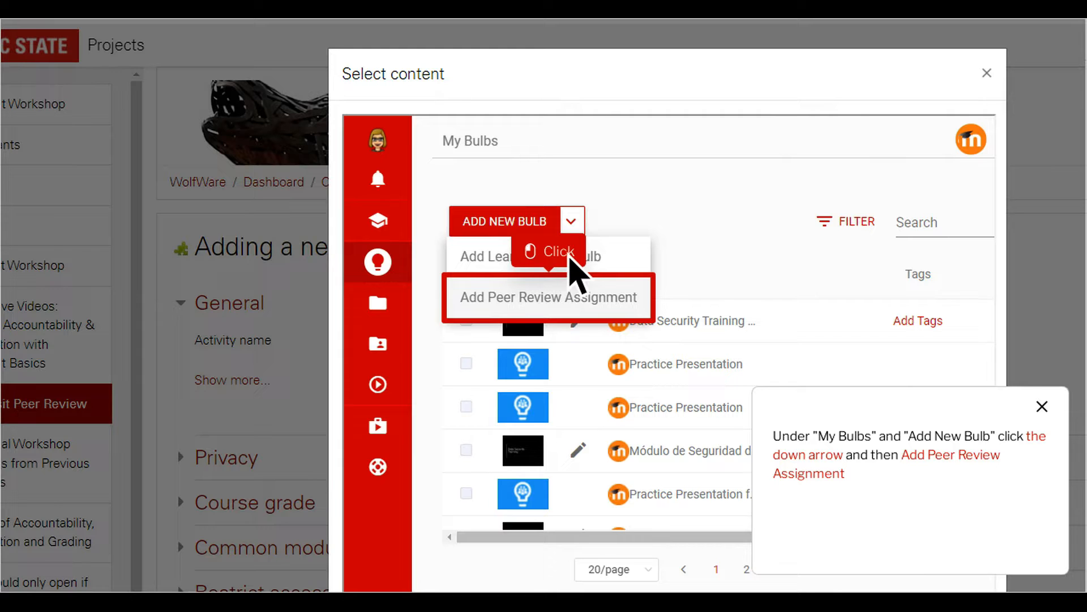
pyautogui.click(569, 306)
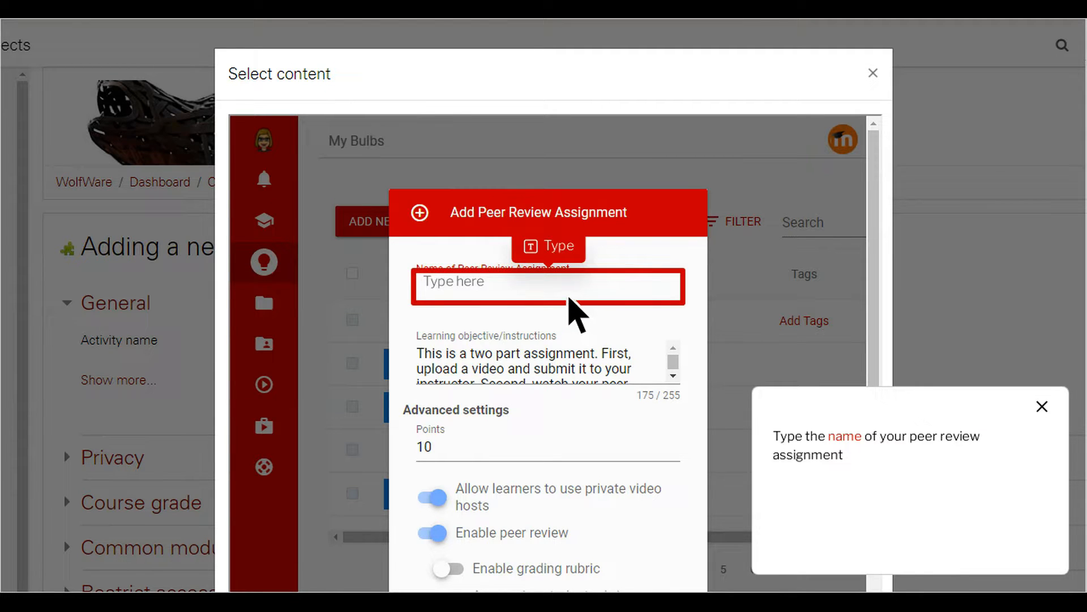
# Step: Name the peer review "Demo Presentation/Video Assignment", make it worth 8 points and enable the grading rubric
pyautogui.write('Something')
pyautogui.press('Return')
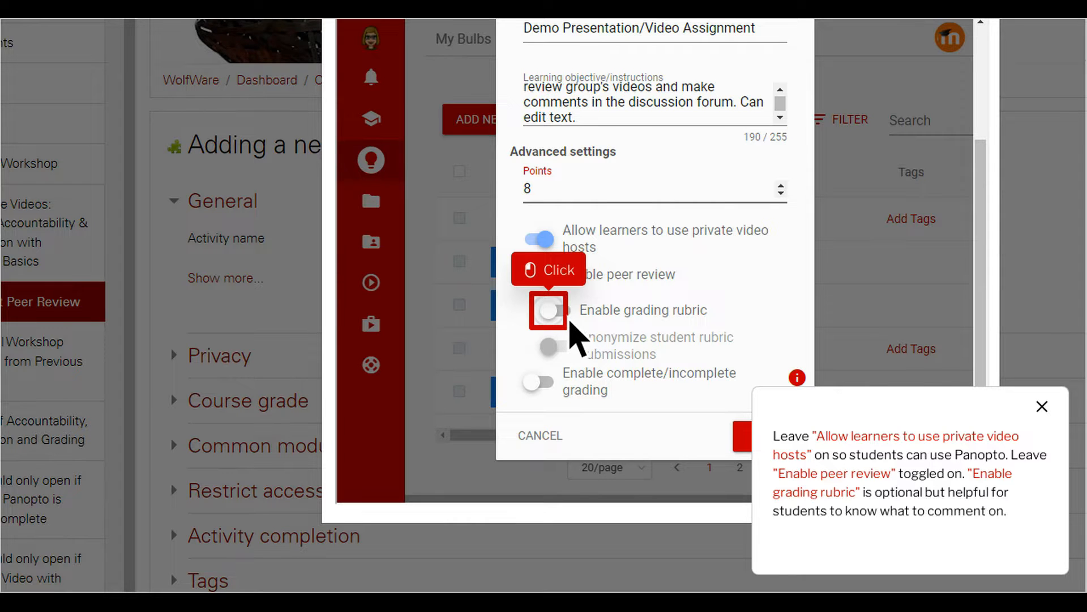
pyautogui.click(561, 312)
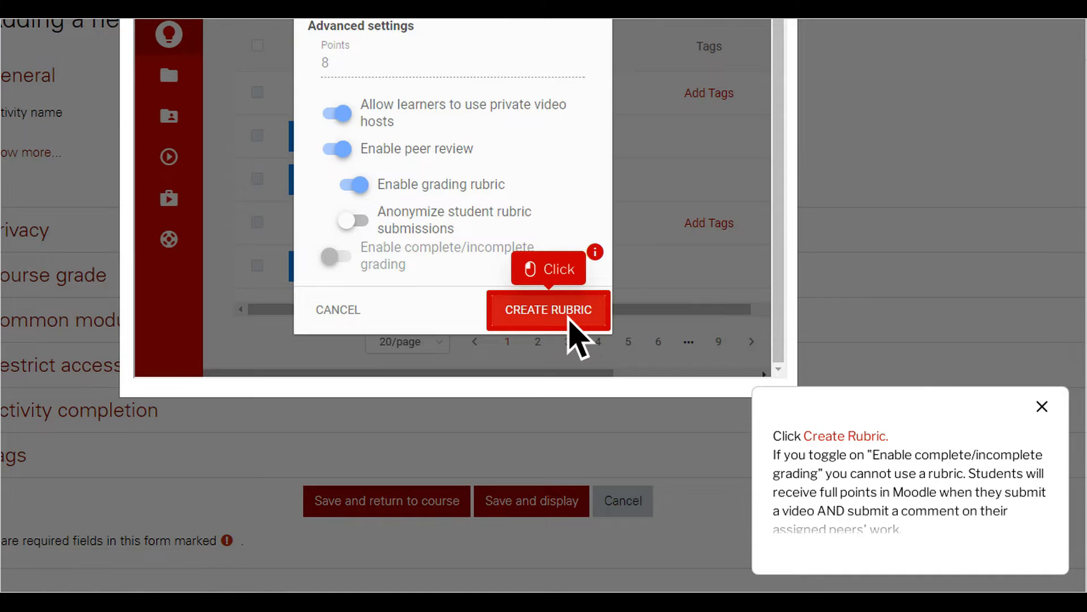
# Step: Create a rubric with the numeric criteria "Volume (consistent throughout video)" and "Evidence for Claims (three sources cited verbally, from credible sources)", and assign it
pyautogui.click(569, 320)
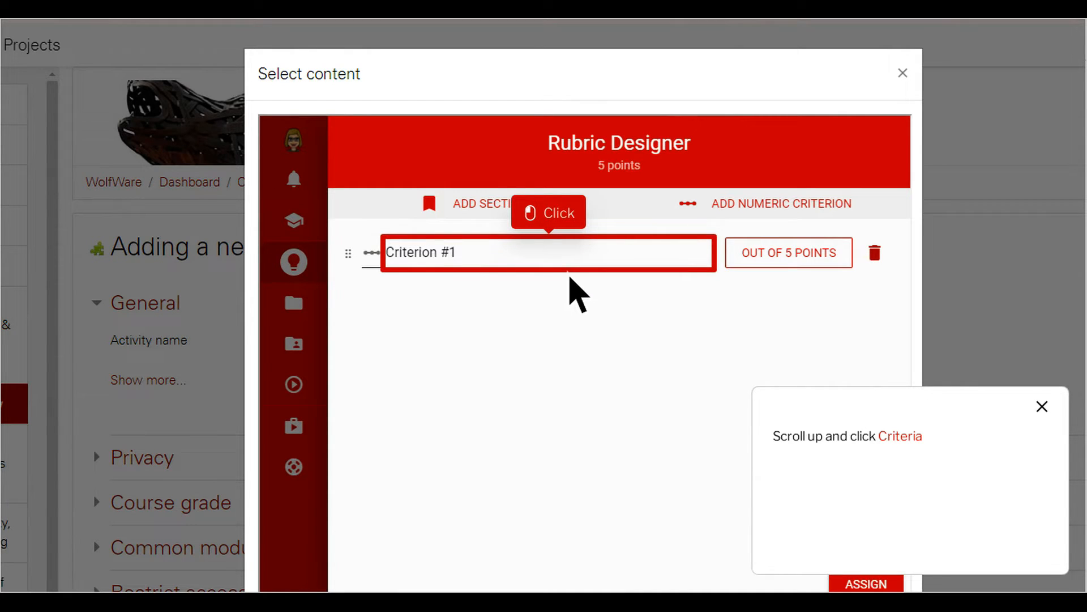
pyautogui.click(570, 263)
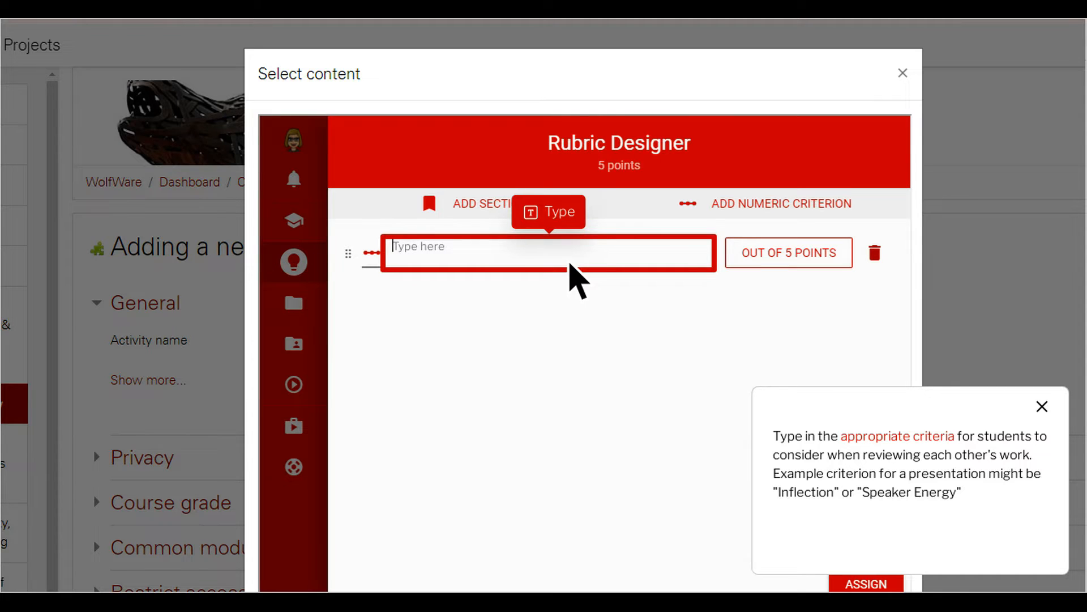
pyautogui.write('something')
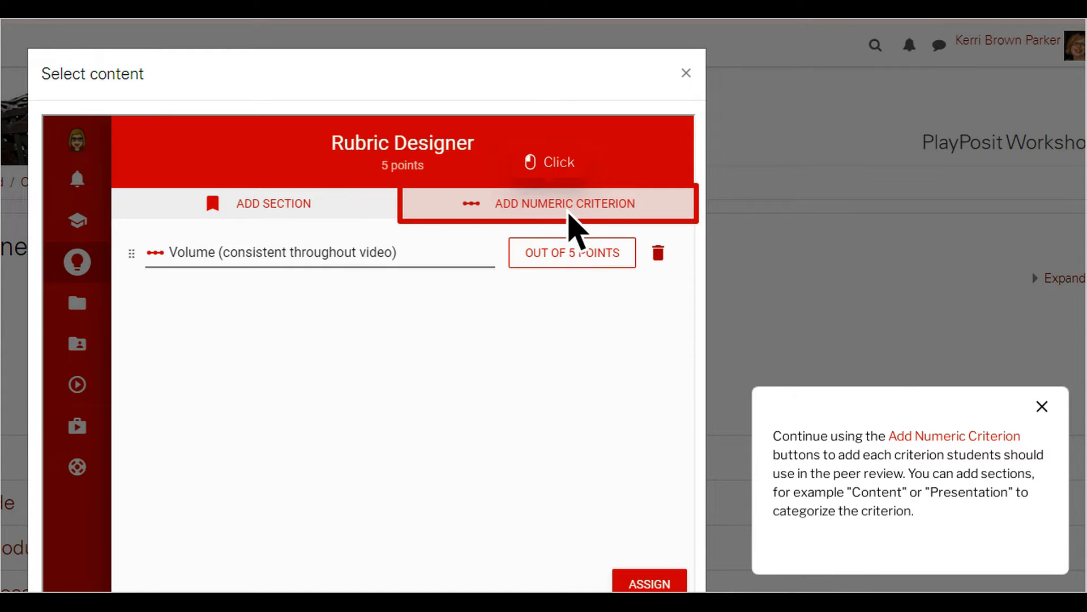
pyautogui.click(569, 215)
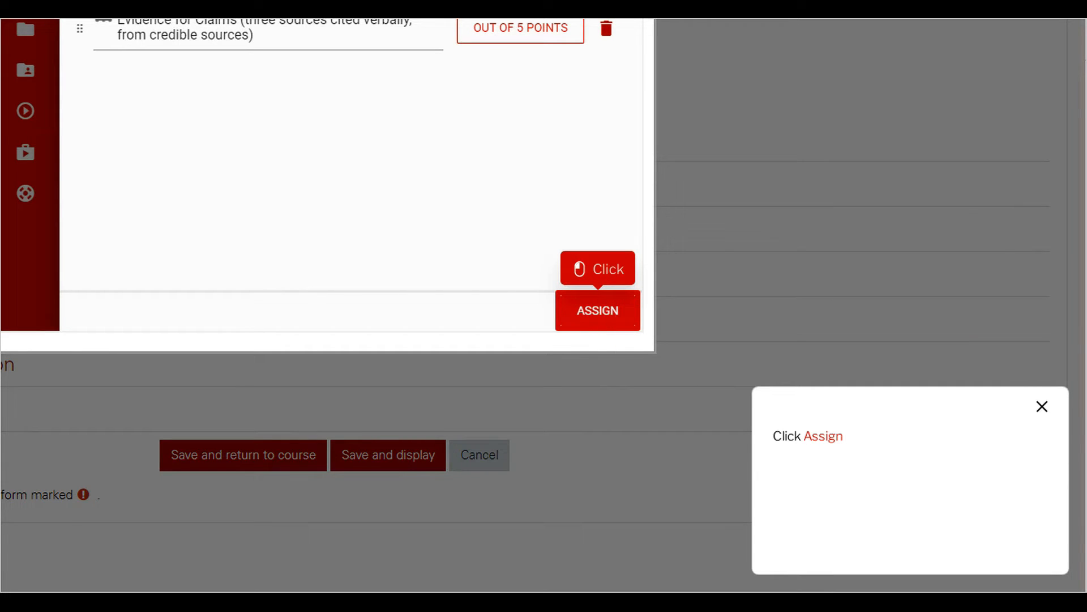
pyautogui.click(619, 318)
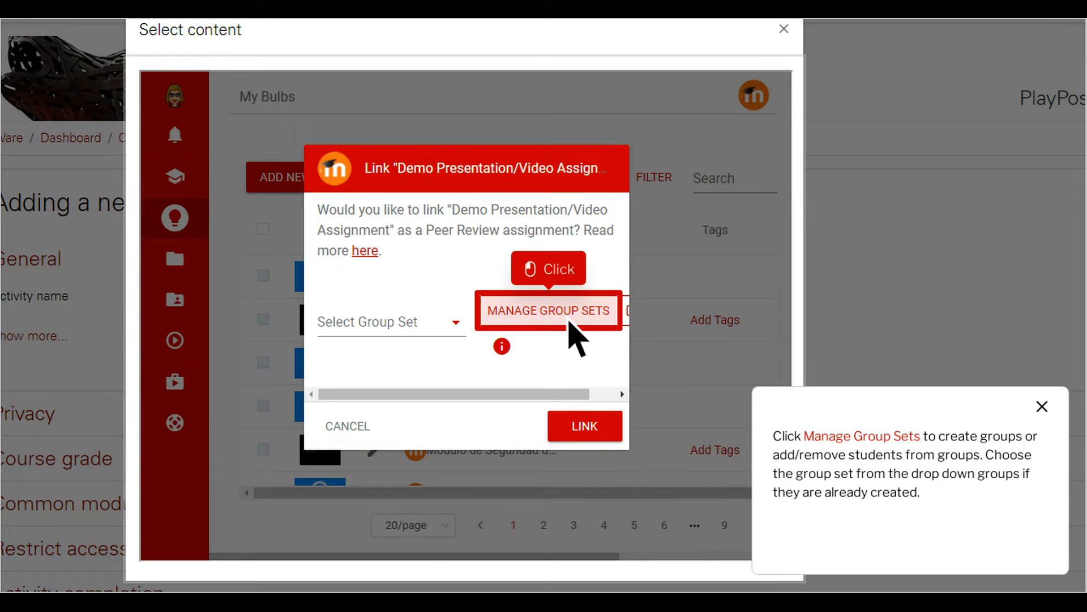
# Step: Create a learner group set named "Partner Groups" for the assignment and add two groups to it
pyautogui.click(572, 325)
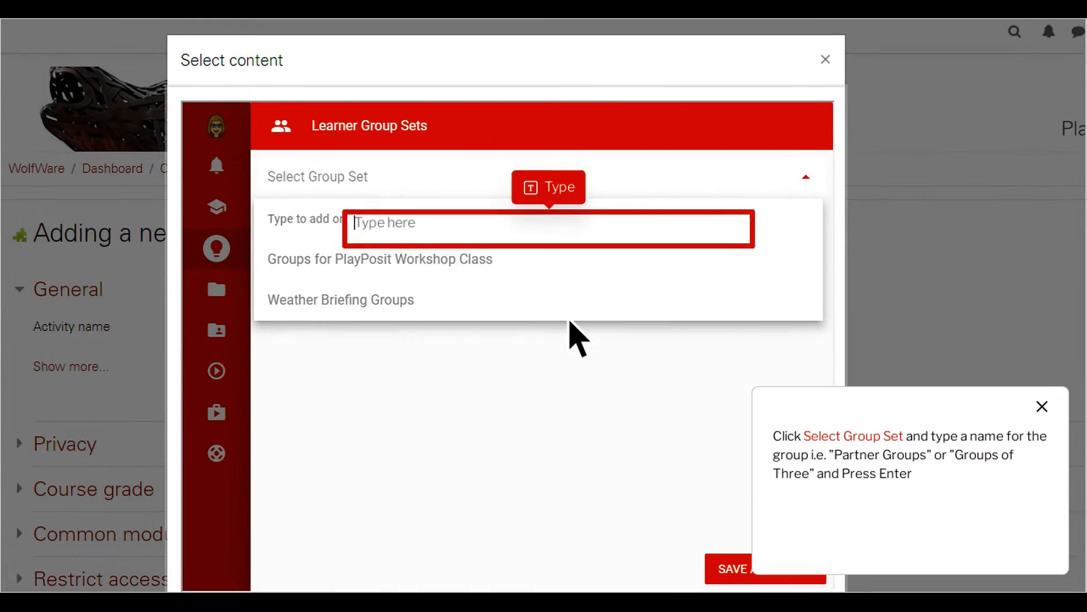
pyautogui.write('Partner Groups')
pyautogui.press('Return')
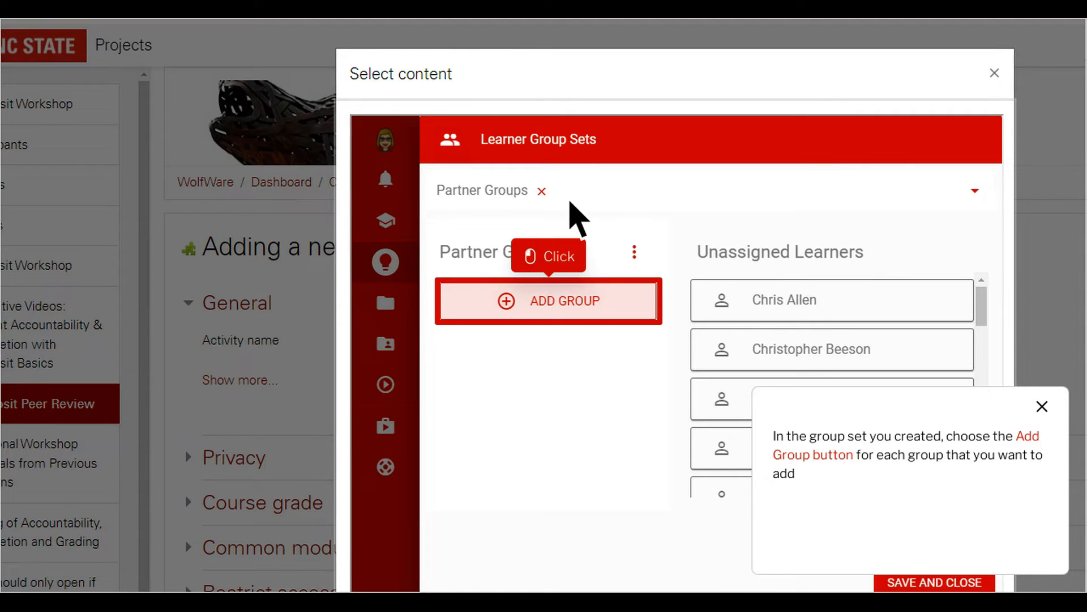
pyautogui.click(569, 314)
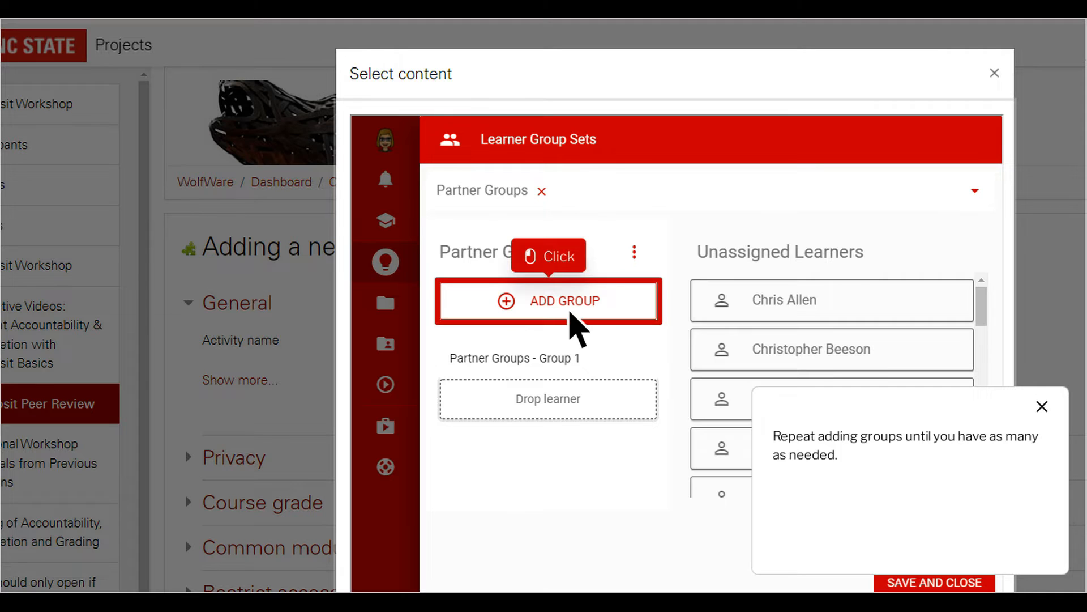
pyautogui.click(570, 313)
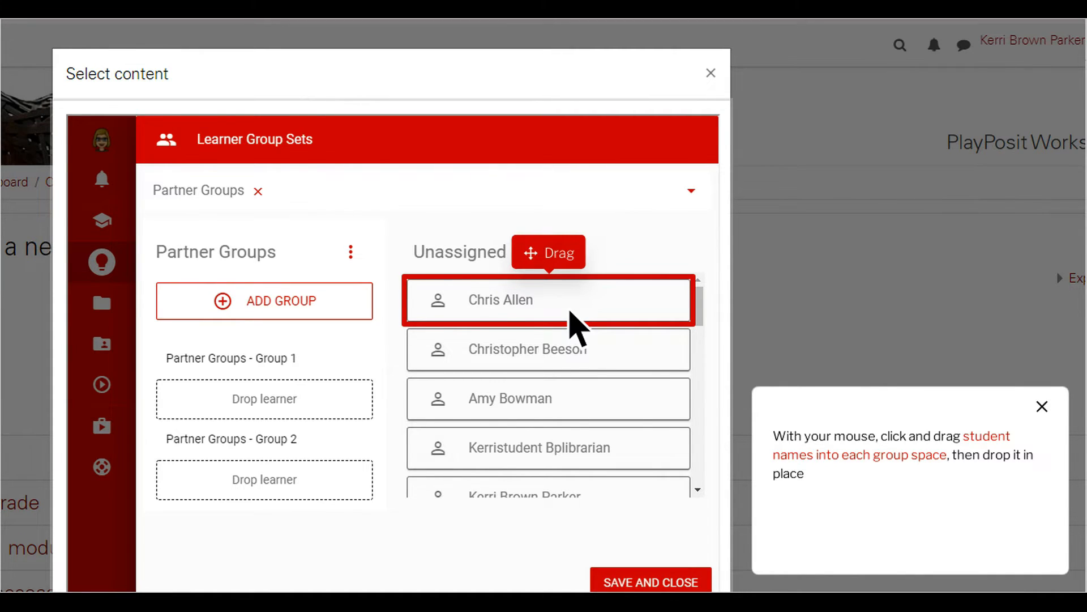
# Step: Place two unassigned learners in each of Partner Groups 1 and 2, and save the group set
pyautogui.click(576, 317)
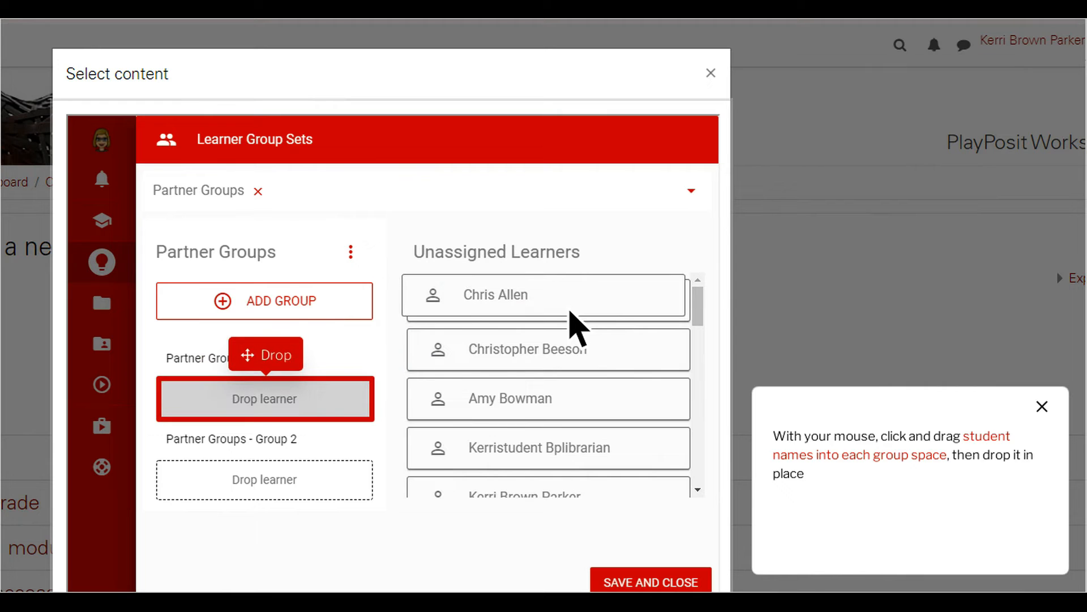
pyautogui.moveTo(570, 312); pyautogui.dragTo(457, 352)
pyautogui.moveTo(344, 390); pyautogui.dragTo(286, 410)
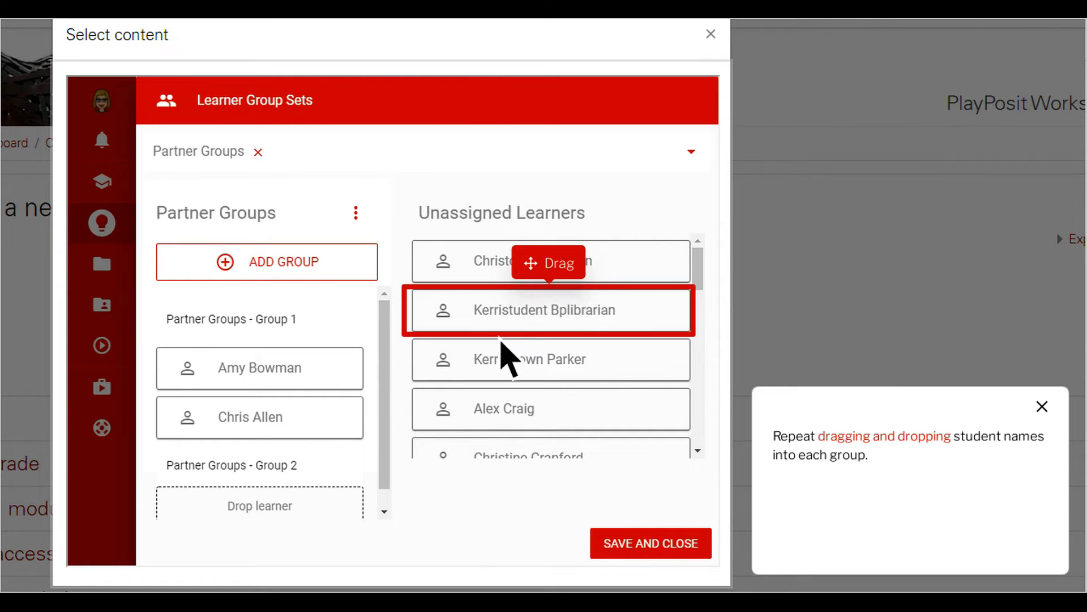
pyautogui.moveTo(570, 322); pyautogui.dragTo(282, 509)
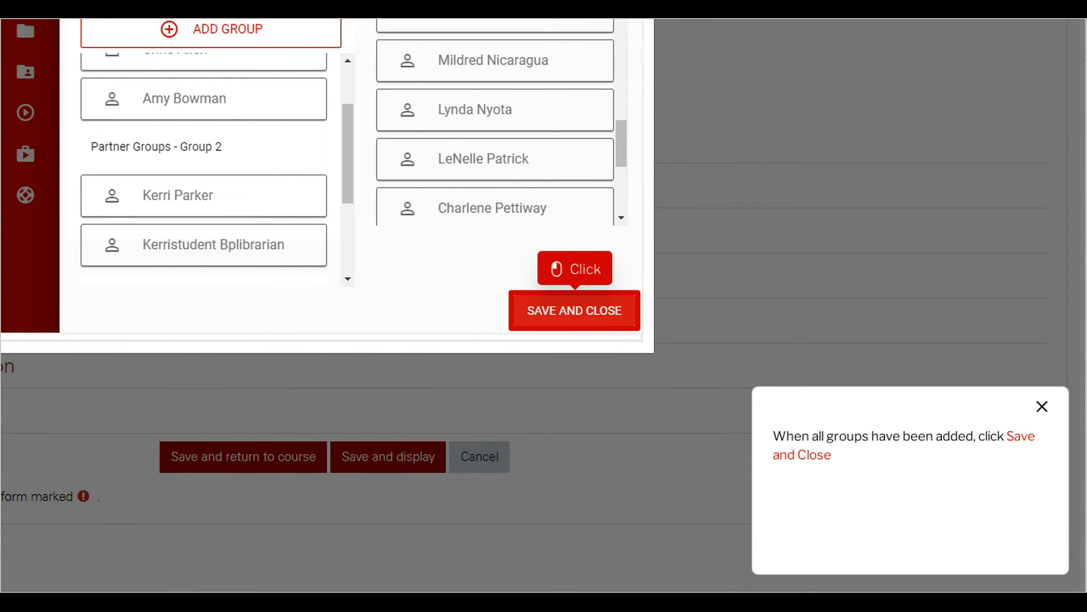
pyautogui.click(594, 319)
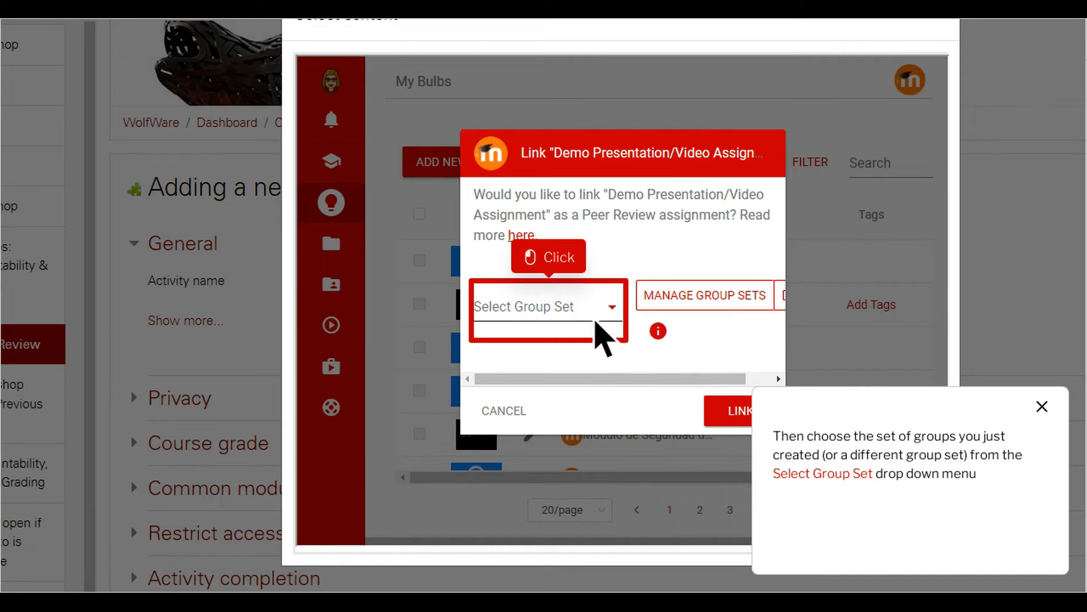
# Step: Link the Demo Presentation/Video Assignment as a peer review using the Partner Groups set
pyautogui.click(596, 321)
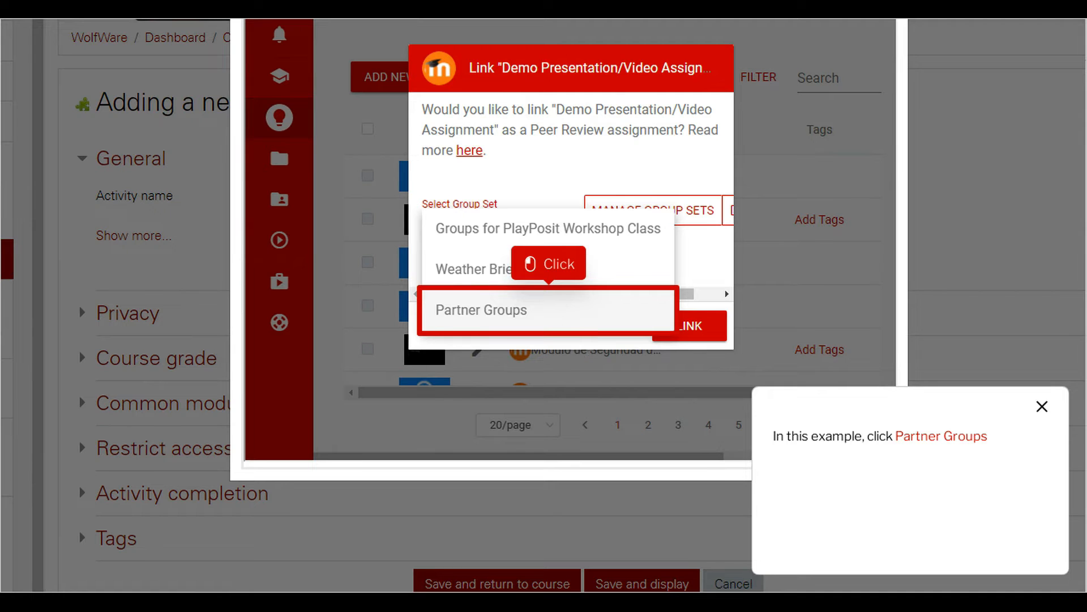
pyautogui.click(482, 310)
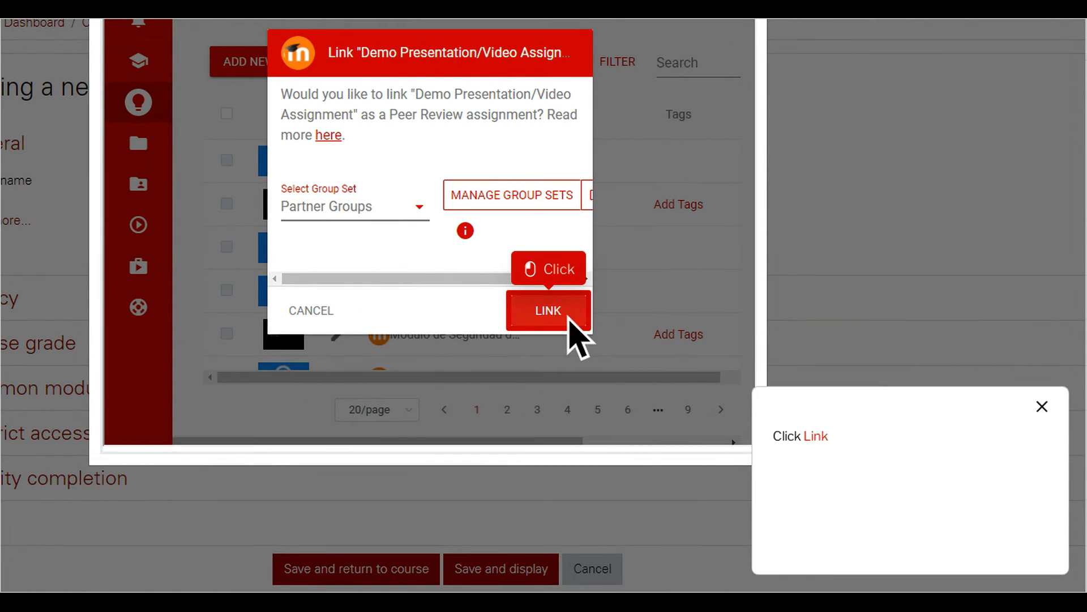
pyautogui.click(571, 323)
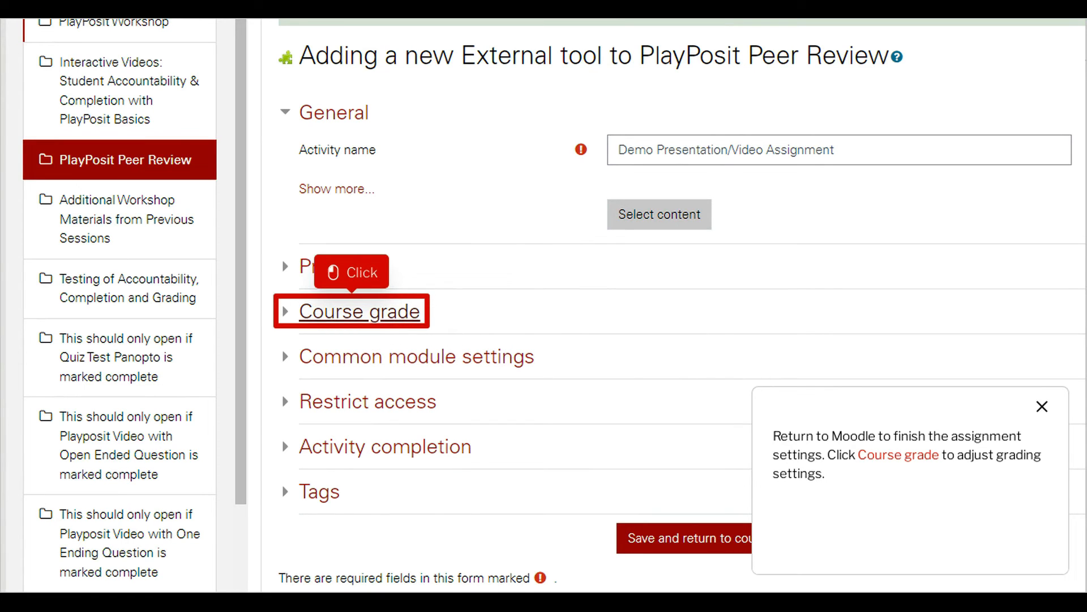
# Step: Set the course grade type to Point, restrict access to dates from 8 February 2022 00:00, and save the activity, returning to the course
pyautogui.click(374, 324)
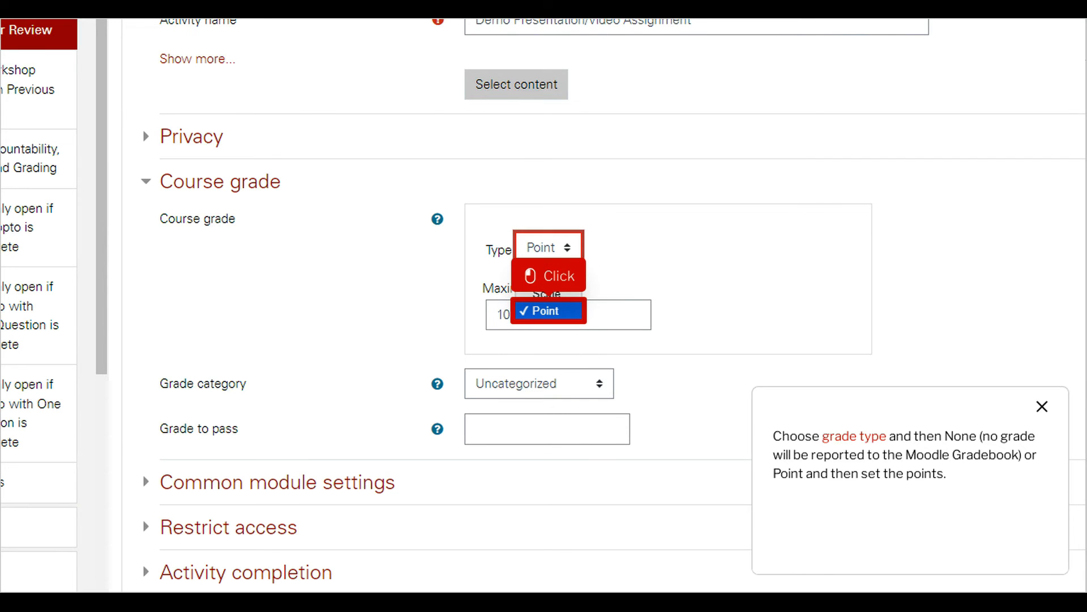
pyautogui.click(566, 315)
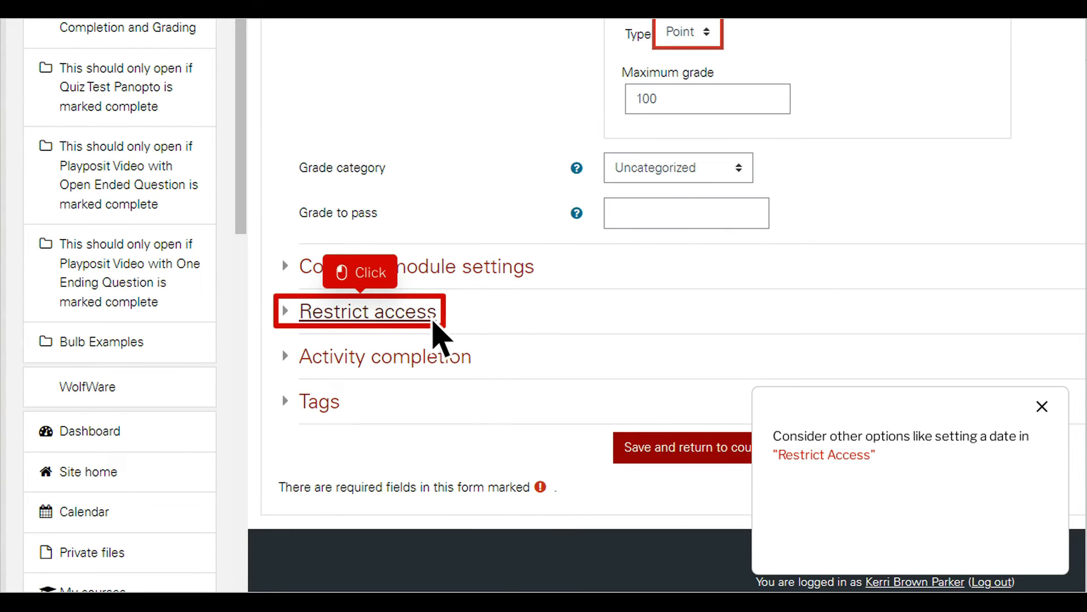
pyautogui.click(381, 322)
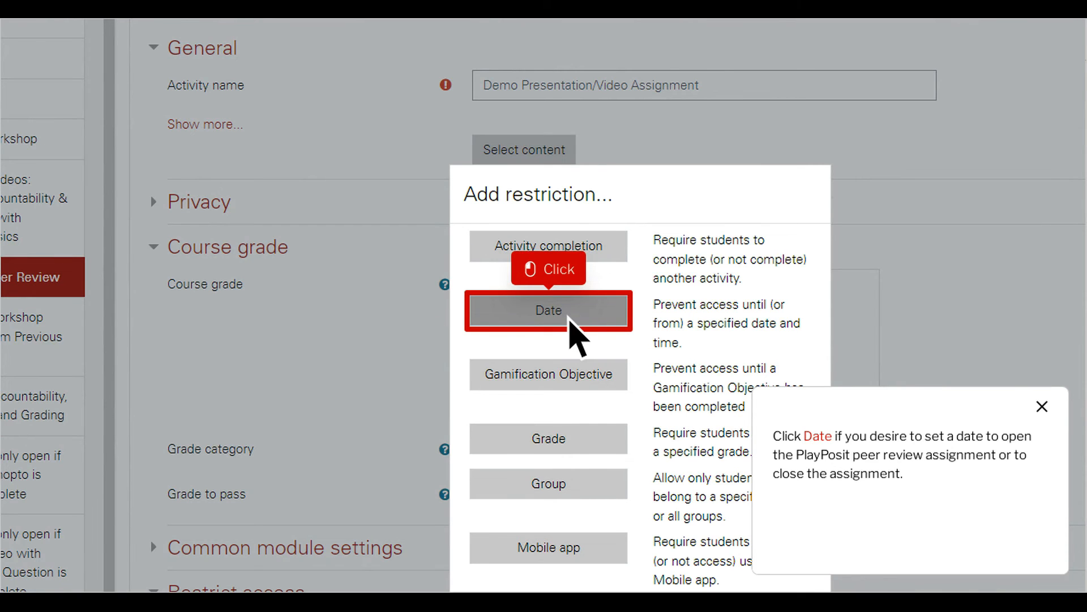
pyautogui.click(569, 318)
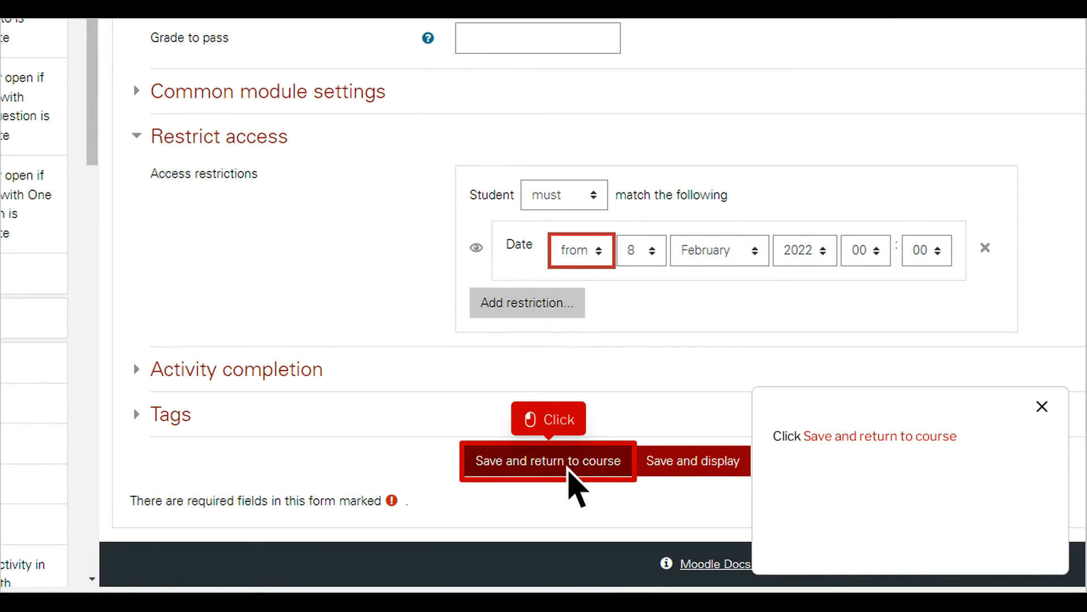
pyautogui.click(569, 475)
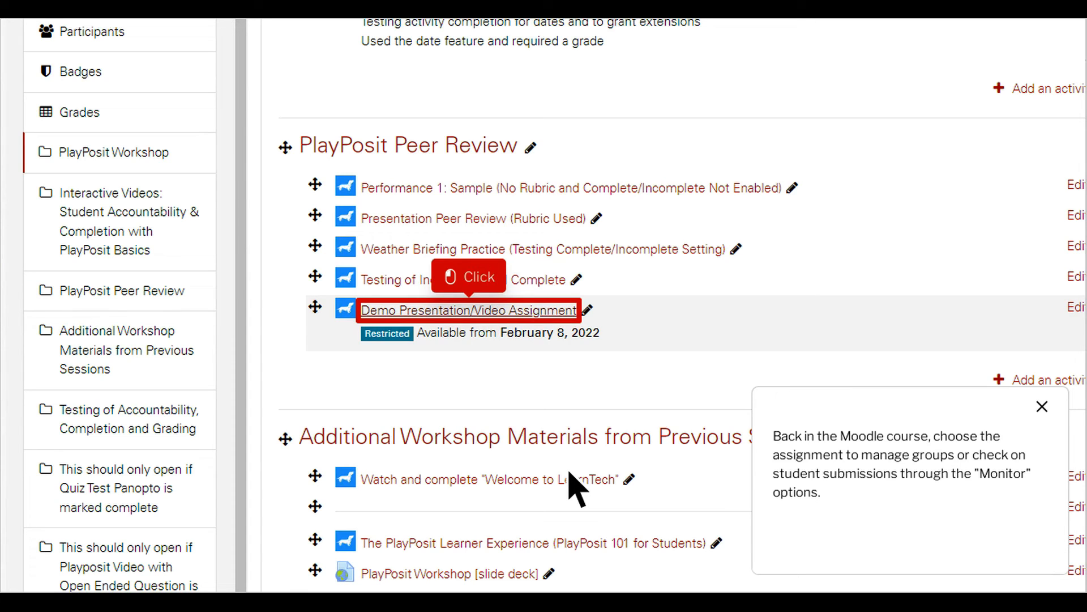
# Step: Open group management for the Demo Presentation/Video Assignment and save the Partner Groups set
pyautogui.click(489, 313)
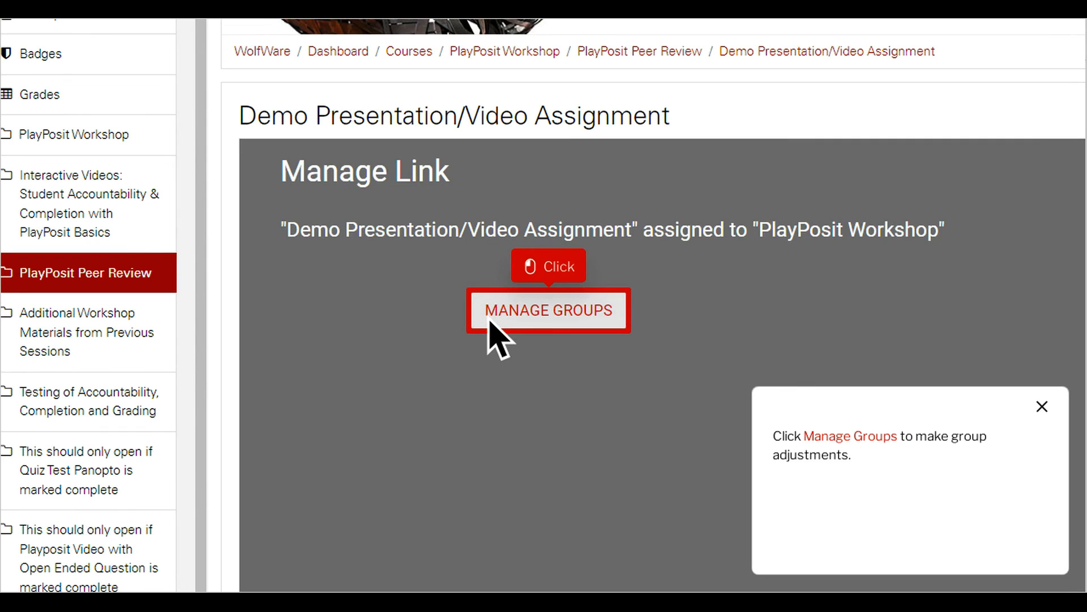
pyautogui.click(569, 320)
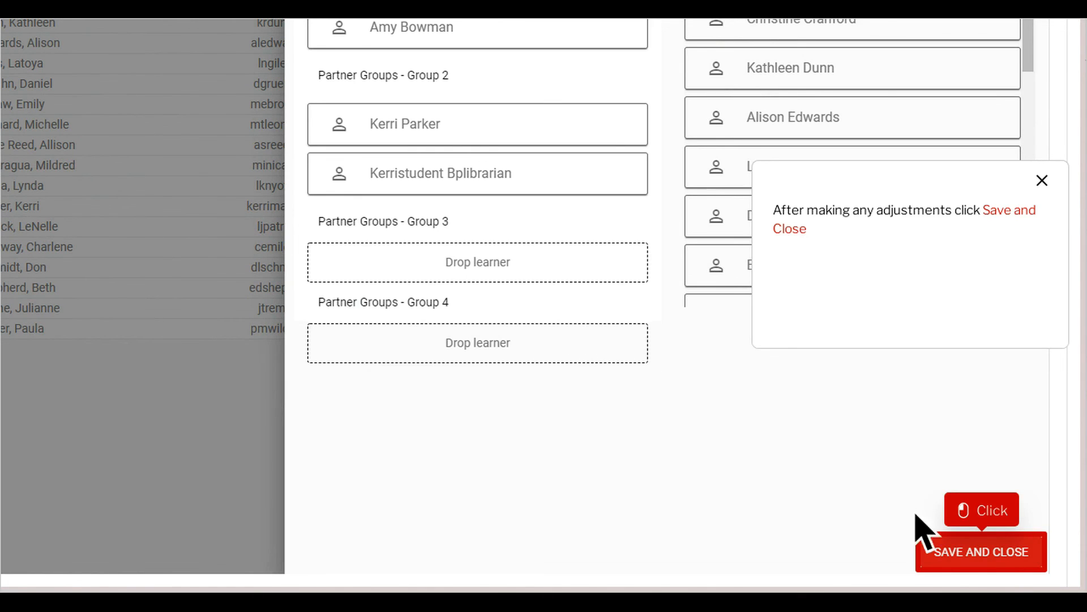
pyautogui.click(1003, 561)
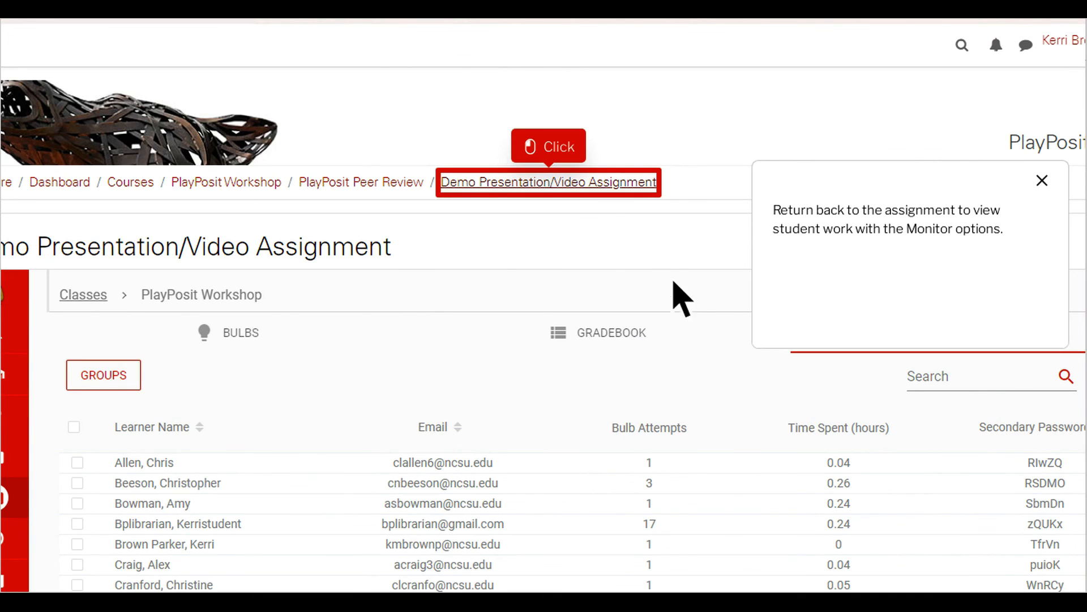
# Step: Return to the Demo Presentation/Video Assignment, monitor student progress and open the first learner's rubric
pyautogui.click(569, 192)
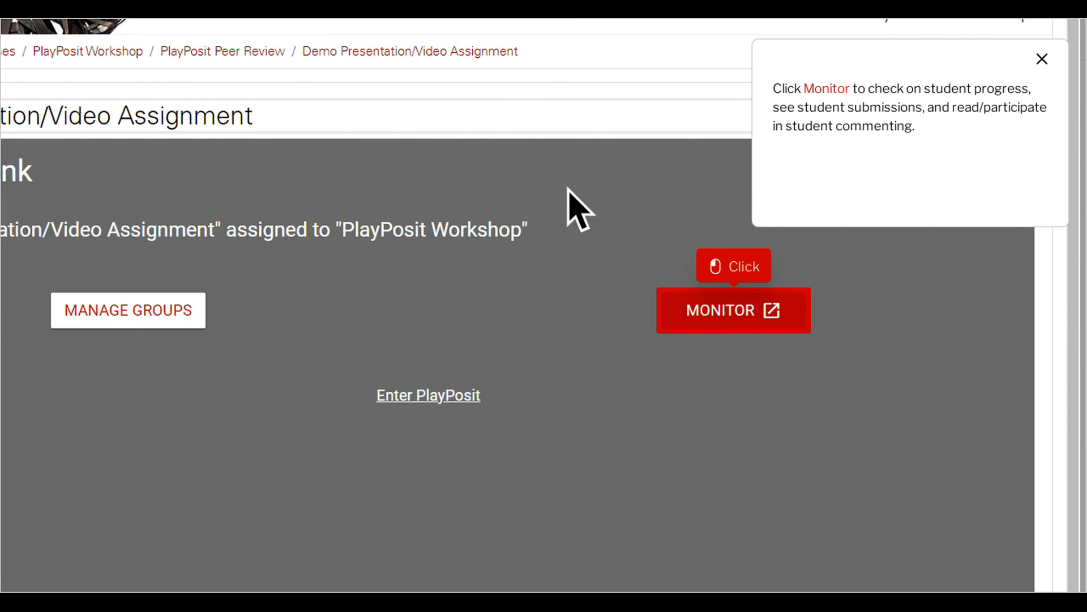
pyautogui.click(733, 310)
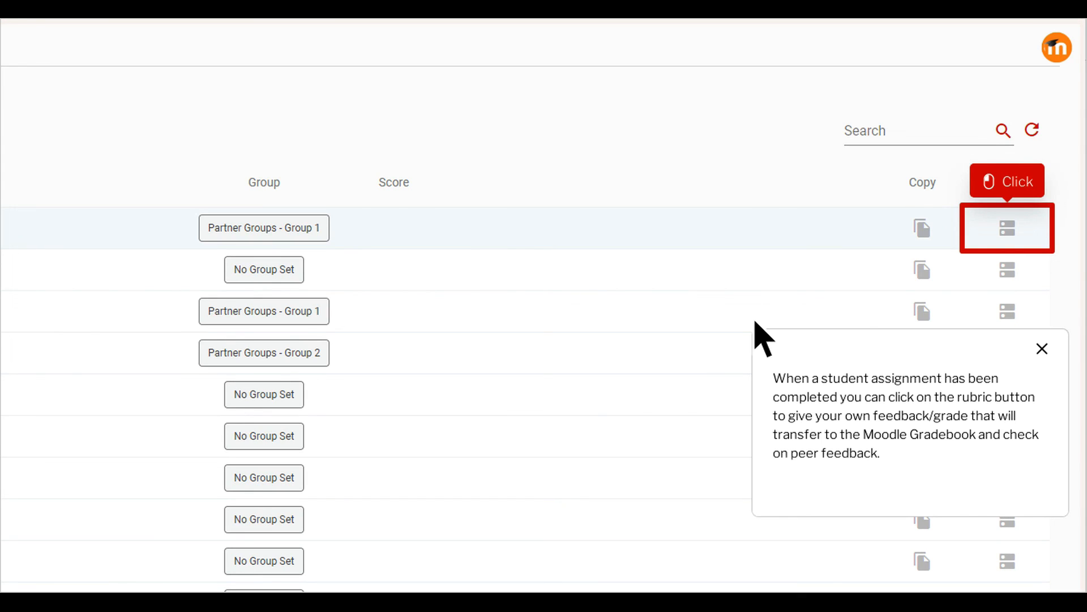
pyautogui.click(1029, 239)
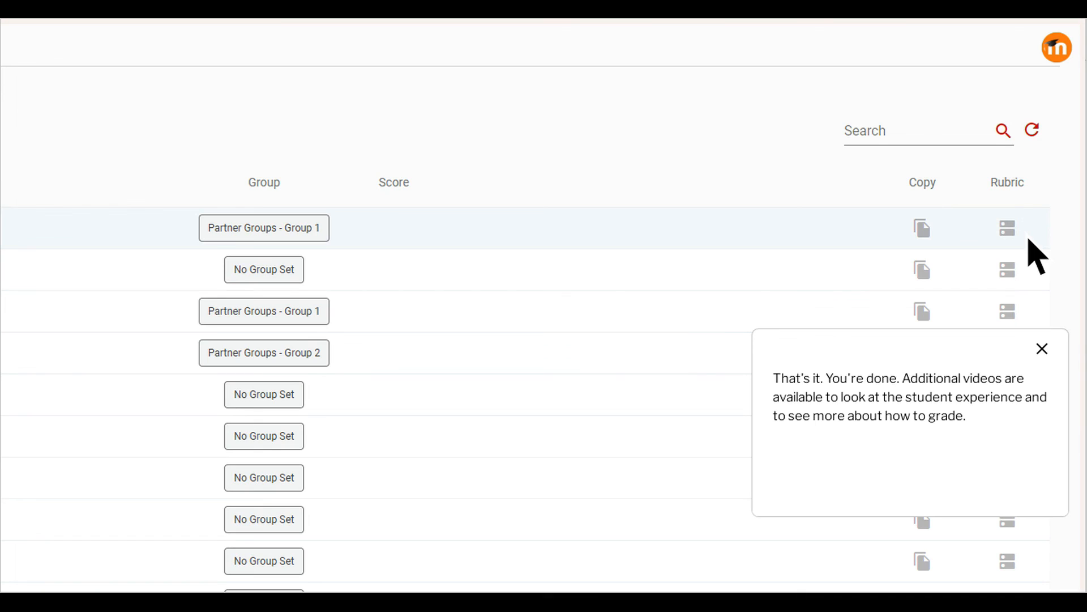